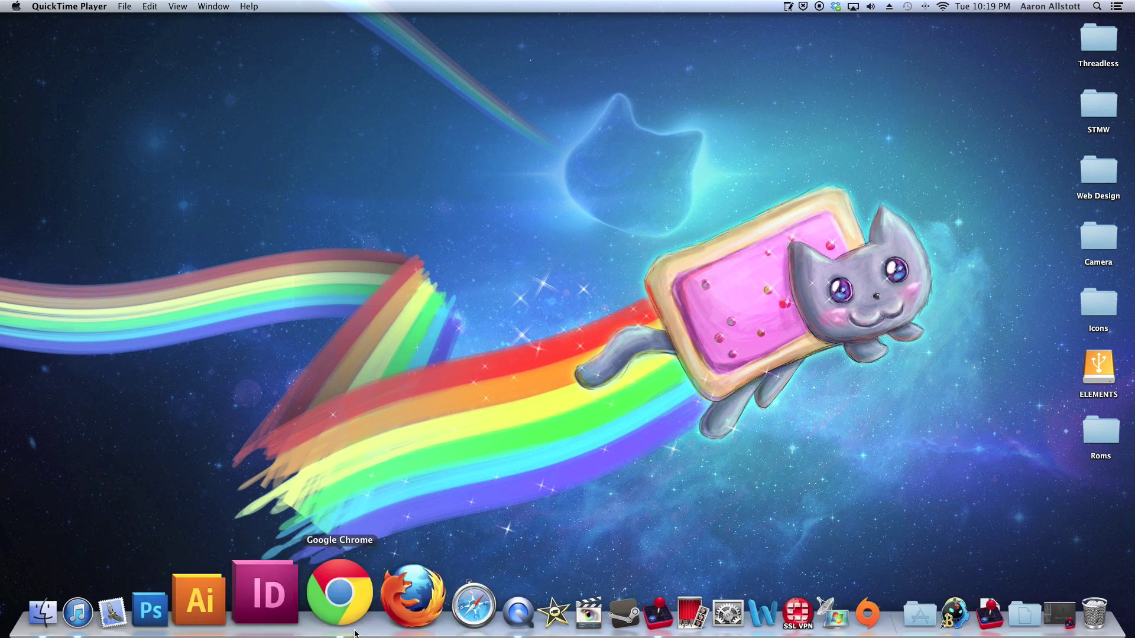
# Launch OpenEmu from the Dock to show its empty Nintendo 64 library
pyautogui.click(621, 598)
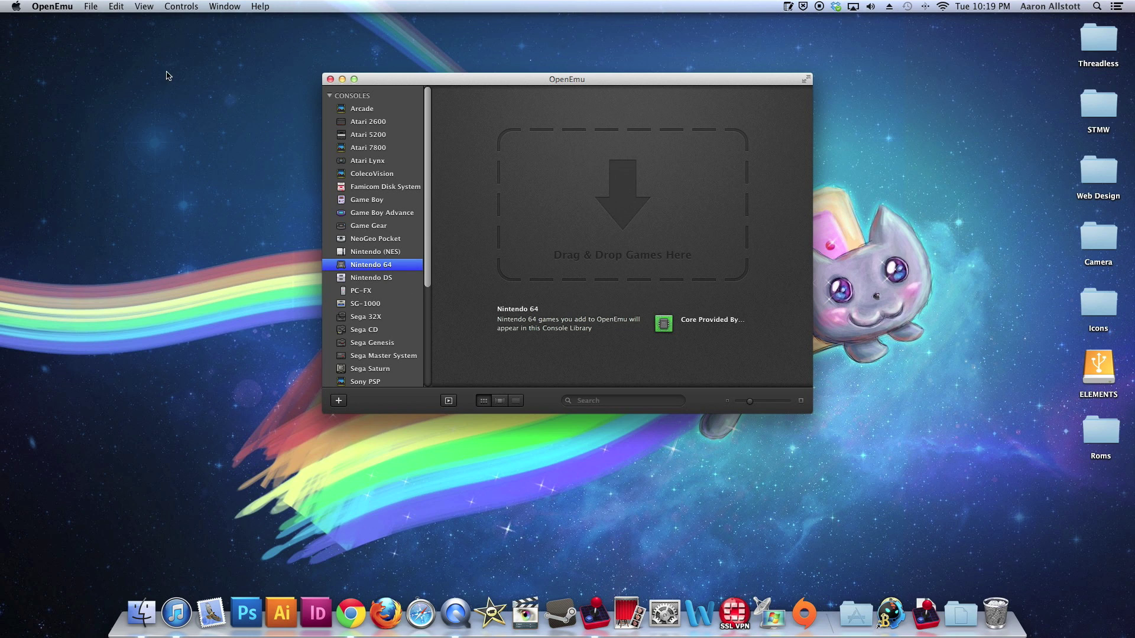
# Import the three .n64 ROMs from Desktop/Roms/N64 via Add to Library
pyautogui.click(88, 9)
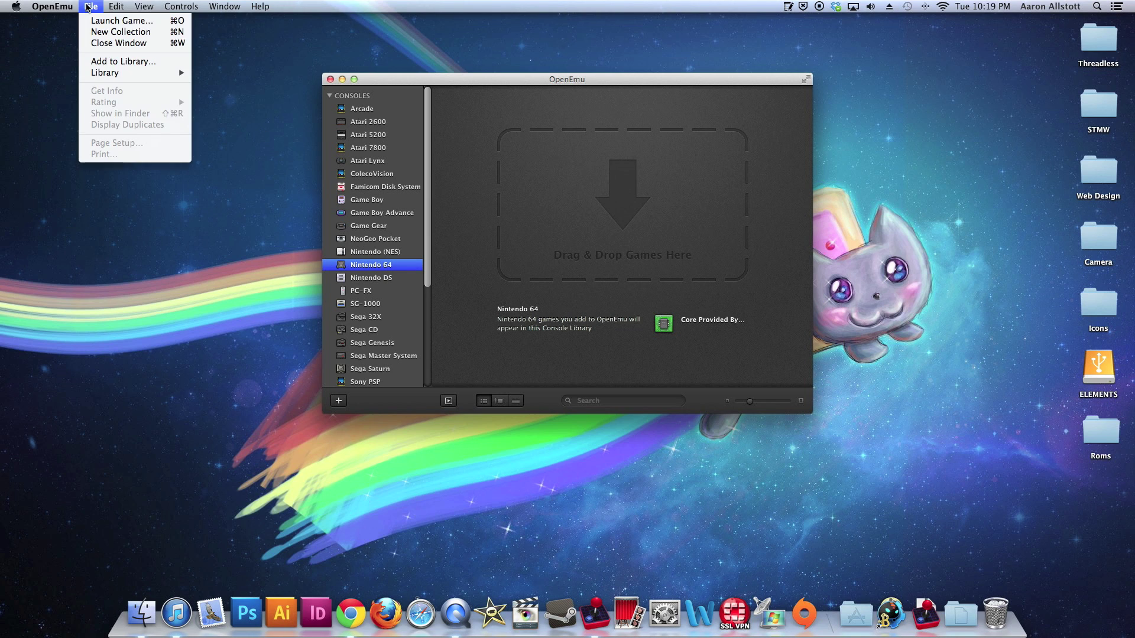
pyautogui.click(111, 63)
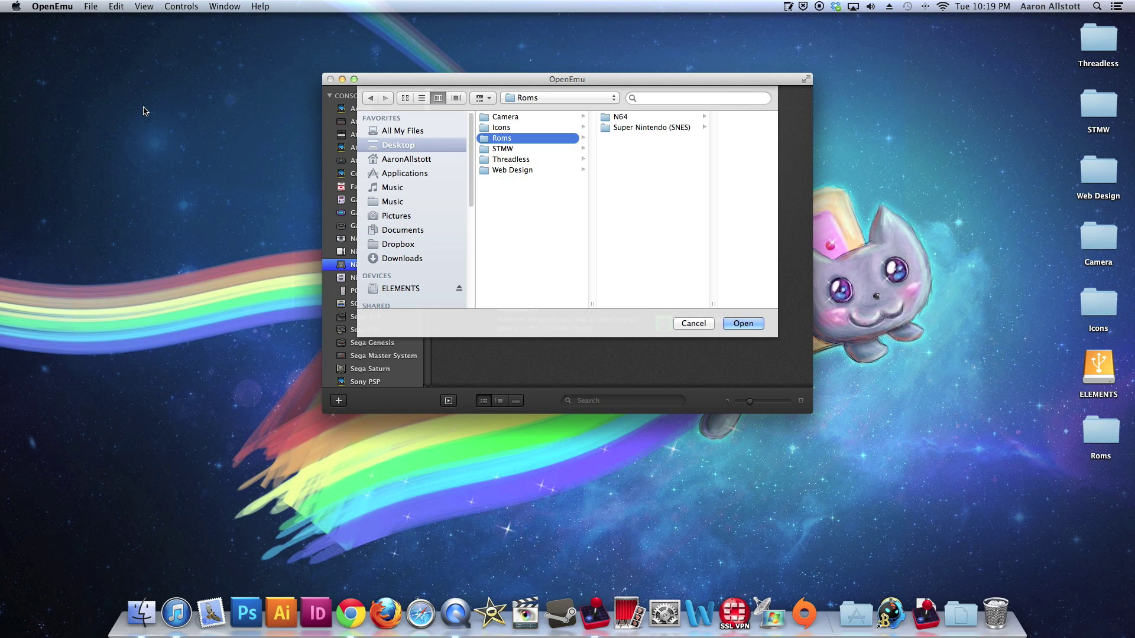
pyautogui.click(620, 116)
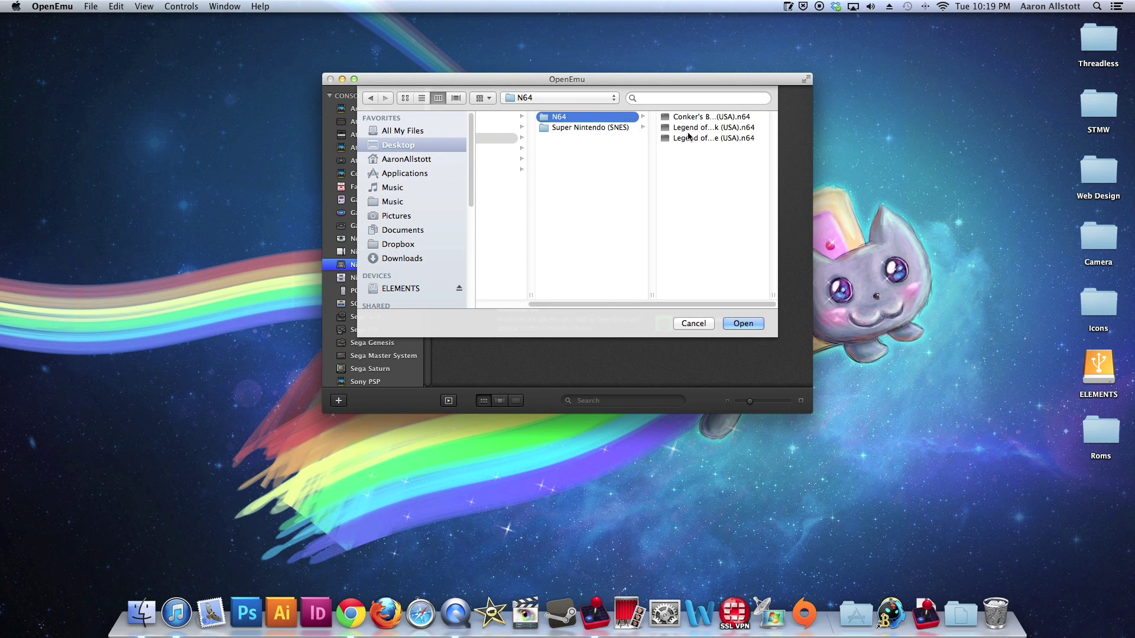
pyautogui.click(689, 118)
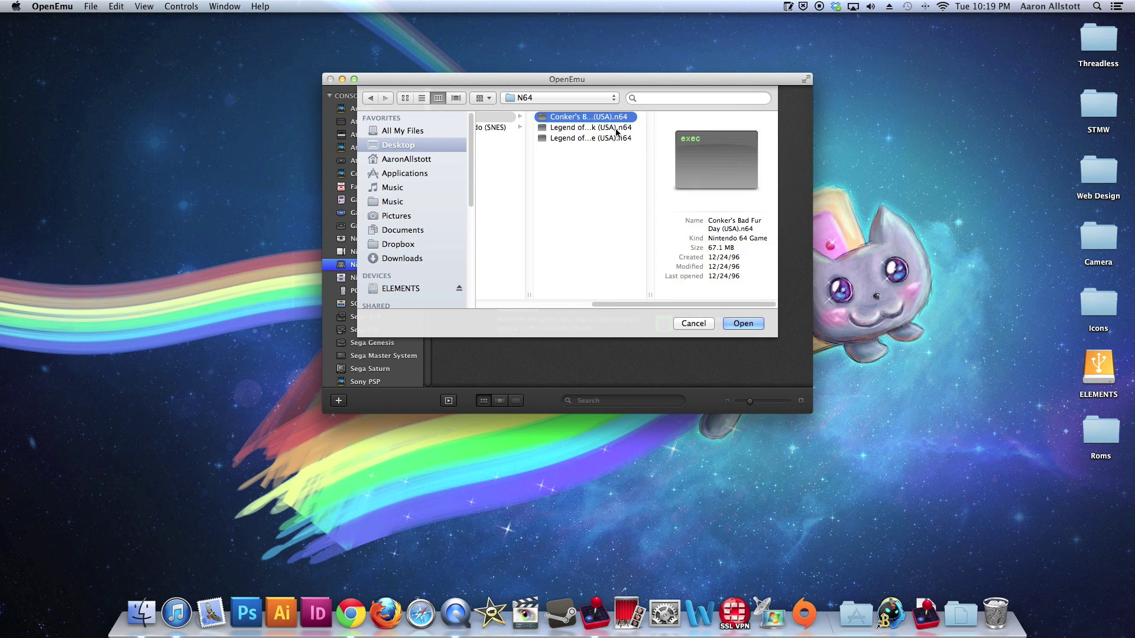
pyautogui.keyDown('shift'); pyautogui.click(593, 139); pyautogui.keyUp('shift')
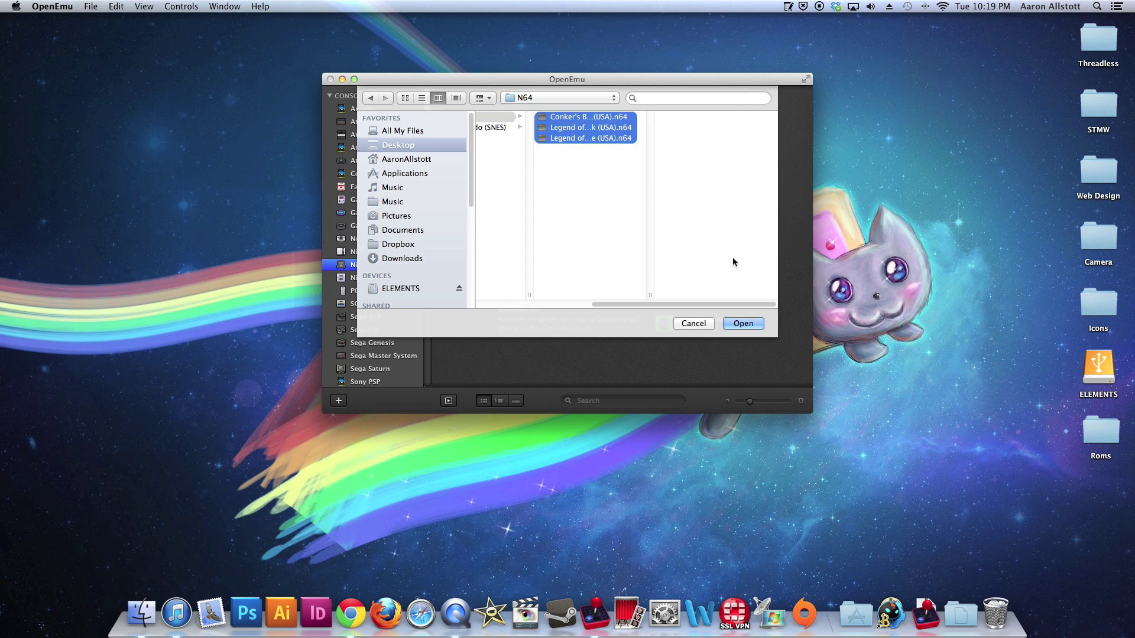
pyautogui.click(746, 322)
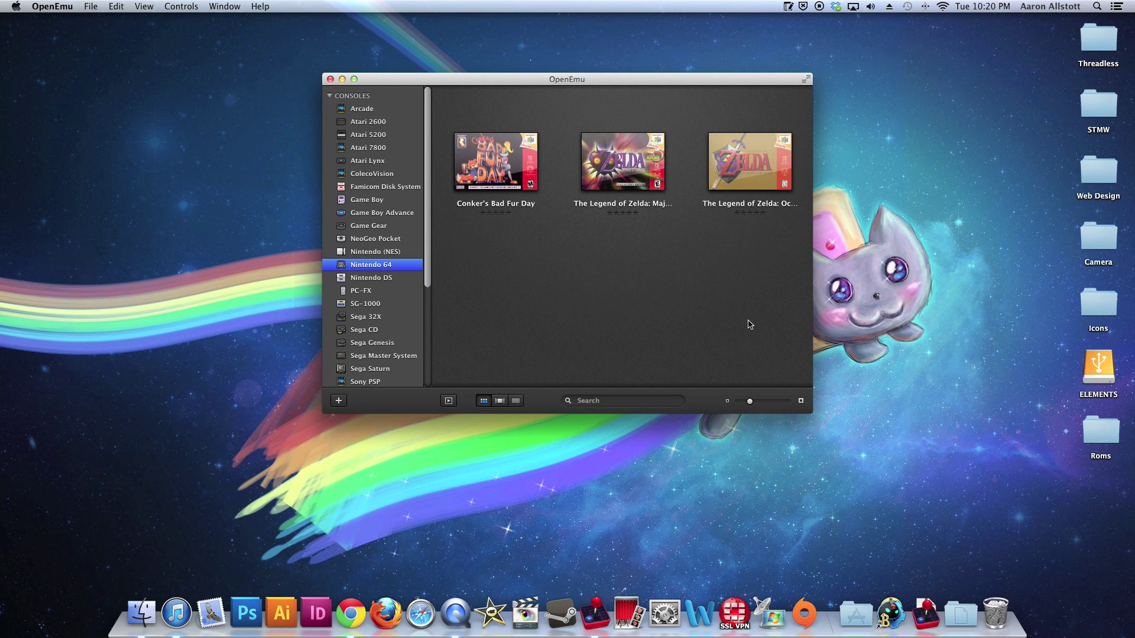
# Select the Ocarina of Time cover in the Nintendo 64 library grid
pyautogui.click(751, 166)
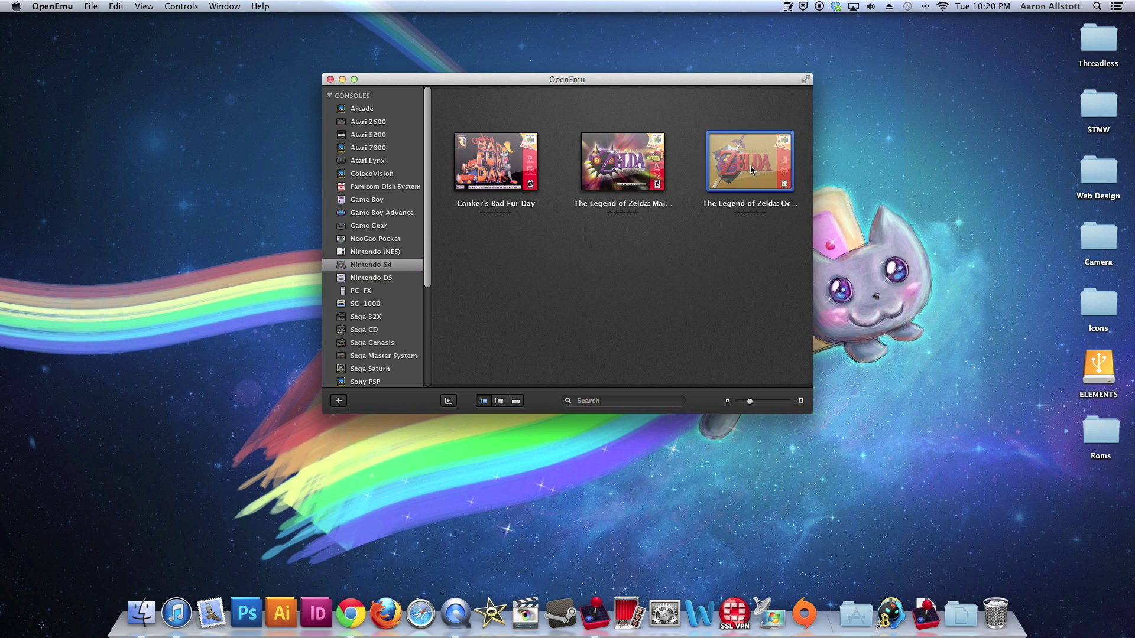
# Launch Ocarina of Time, then pause it on the moonlit title scene
pyautogui.doubleClick(751, 166)
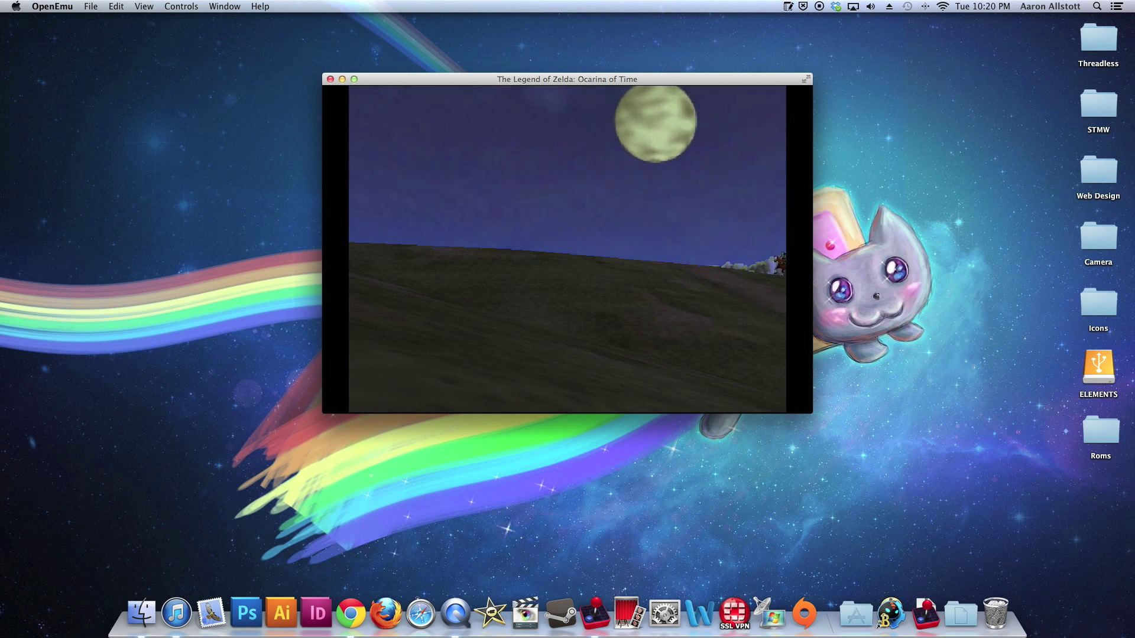
pyautogui.moveTo(567, 248)
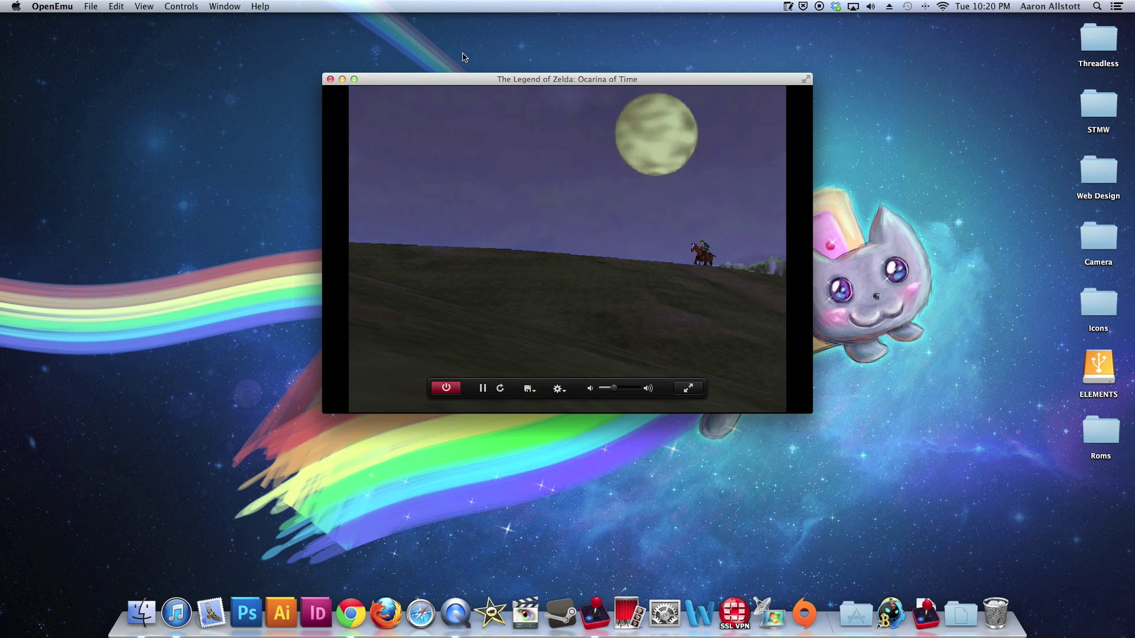
pyautogui.click(484, 390)
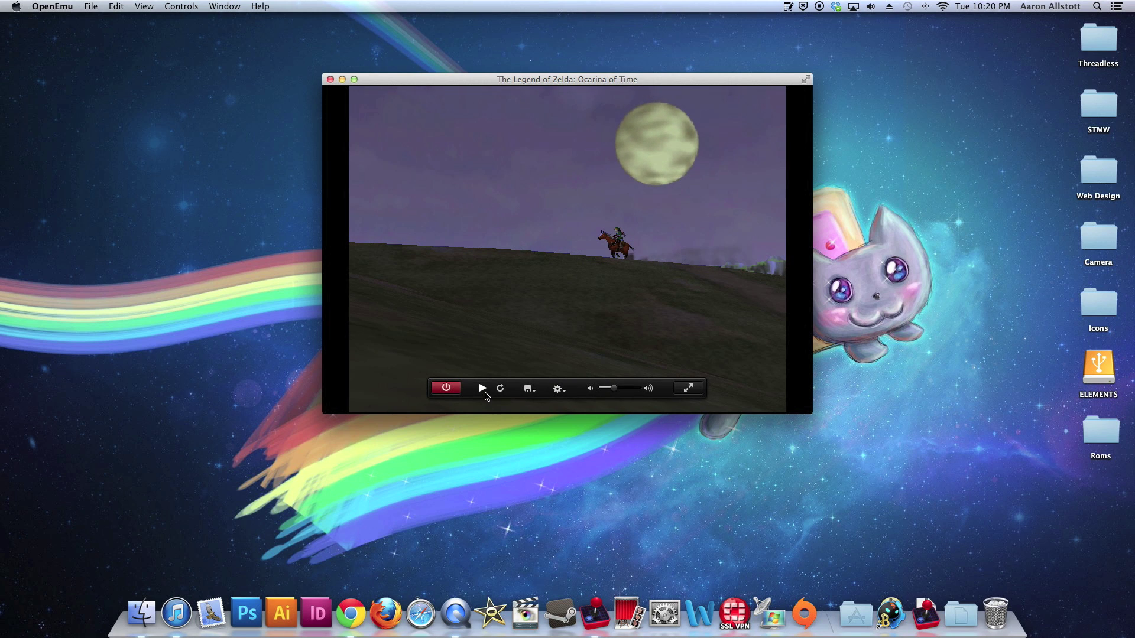